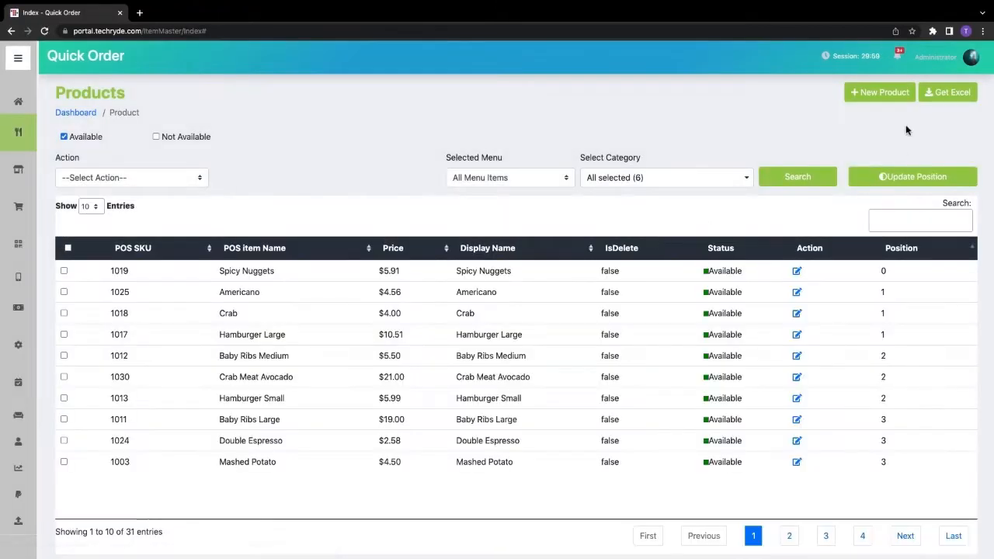
Start a new product and try out menu assignments such as All Day Menu and the Popular Items category
click(892, 109)
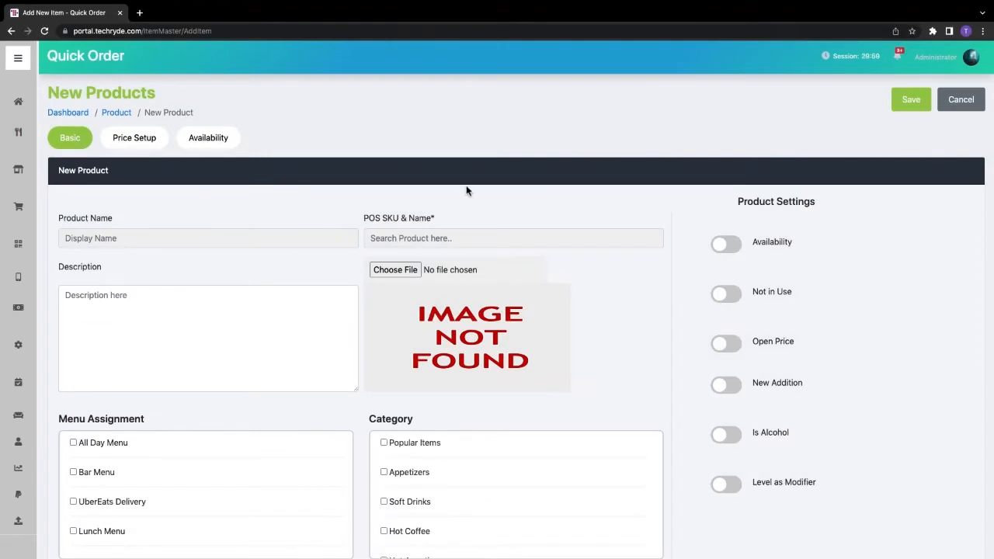
scroll(350, 220, down, 1)
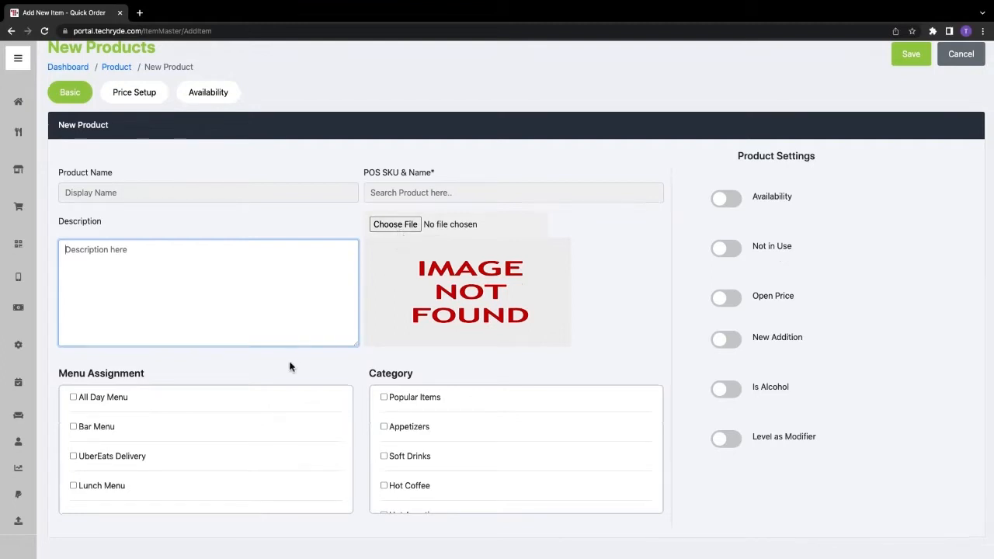
scroll(289, 366, down, 1)
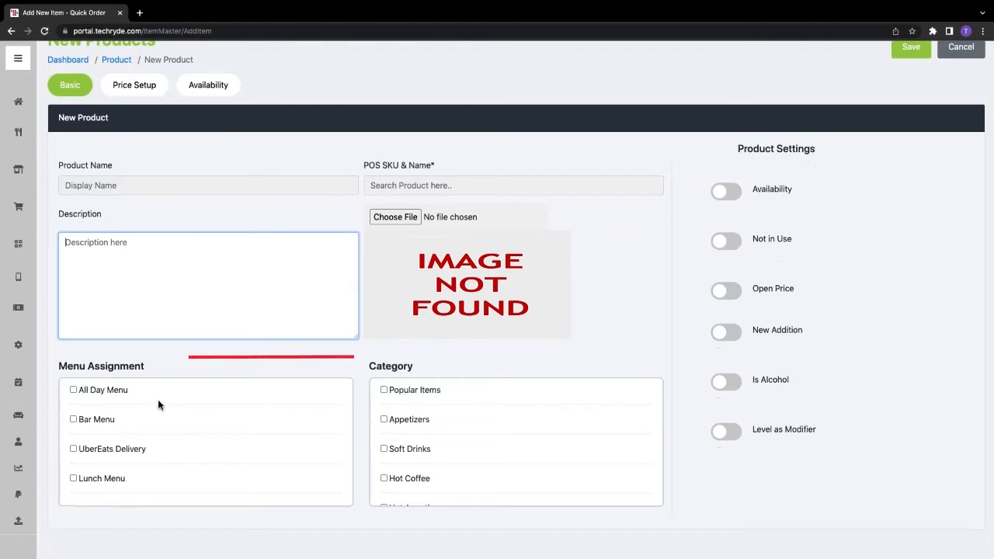
click(73, 390)
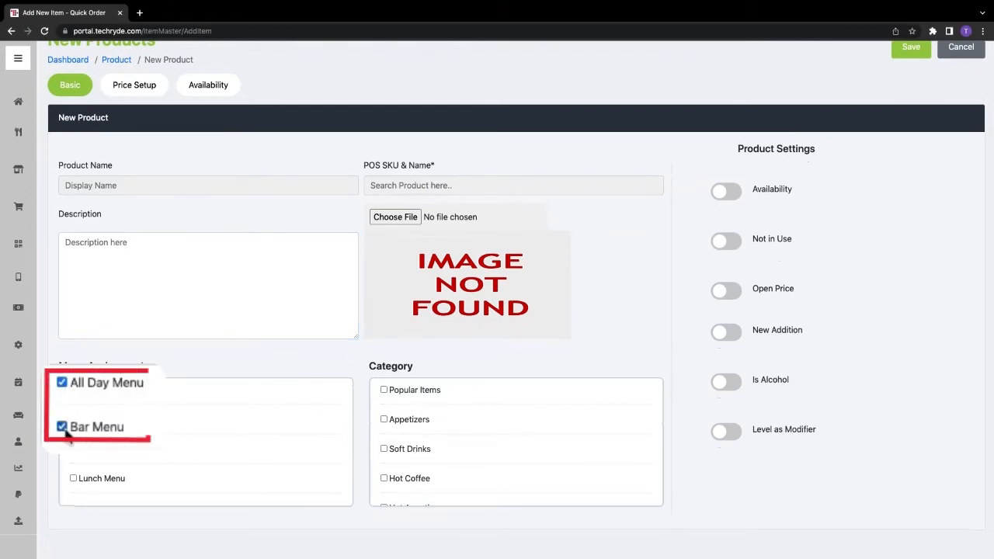
click(74, 391)
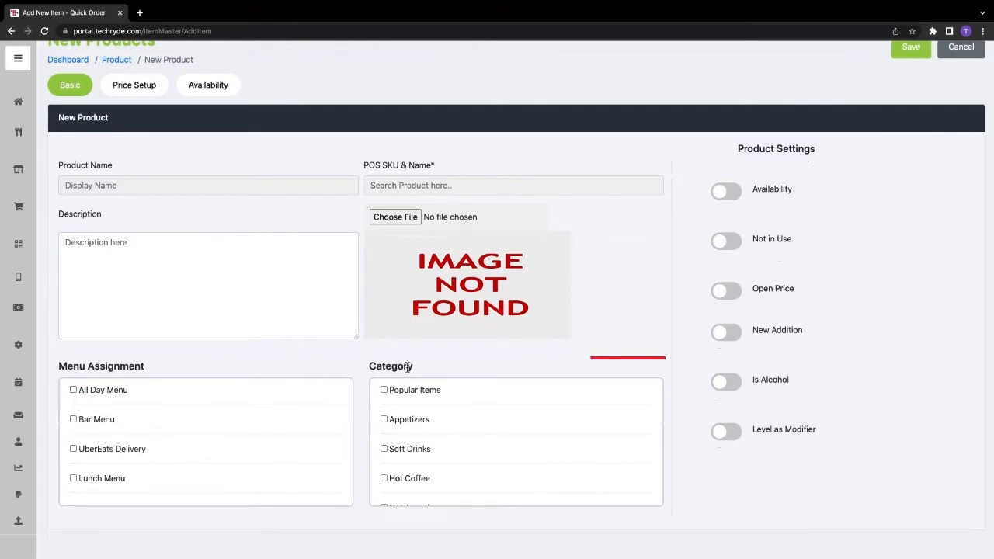
click(384, 390)
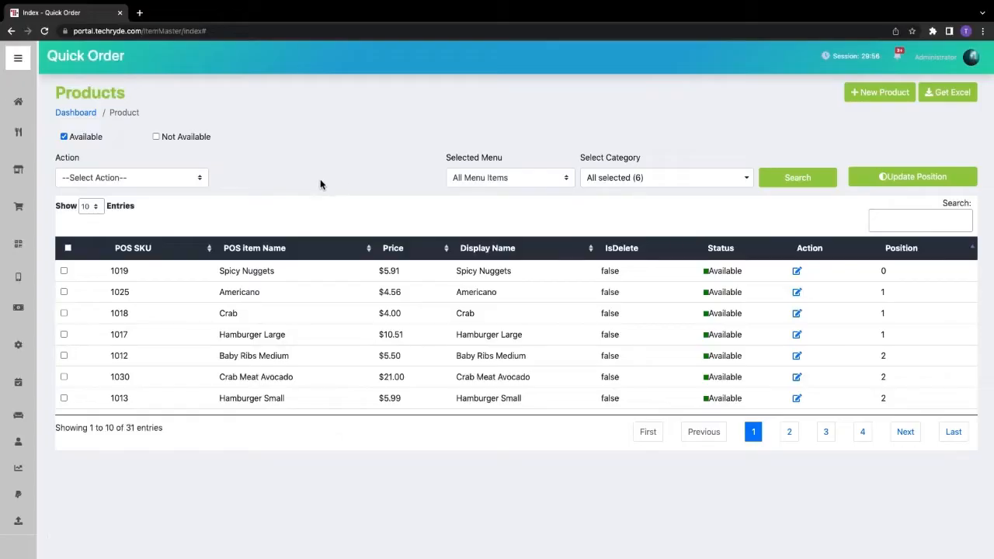
Assign the Crab product to the All Day Menu and save the assignment
click(194, 187)
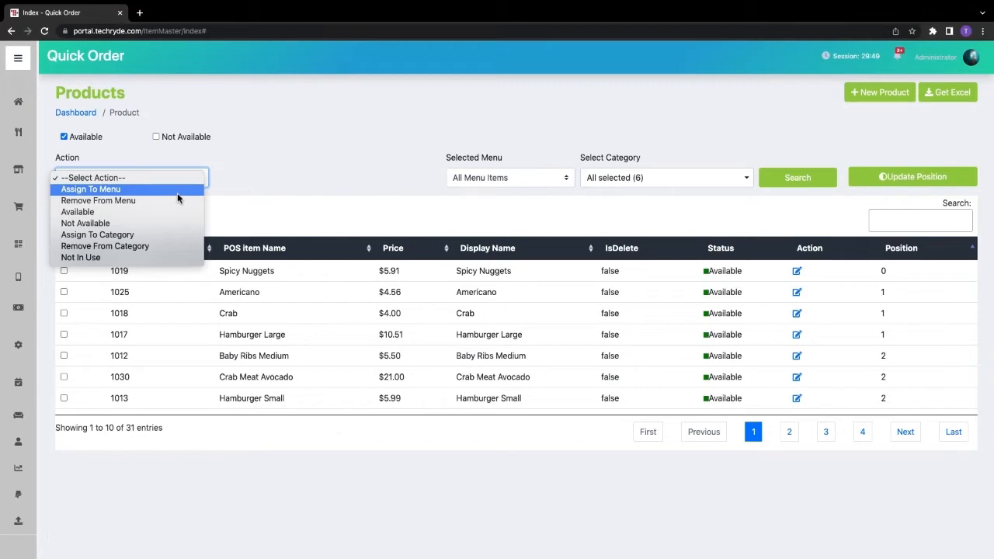
click(177, 192)
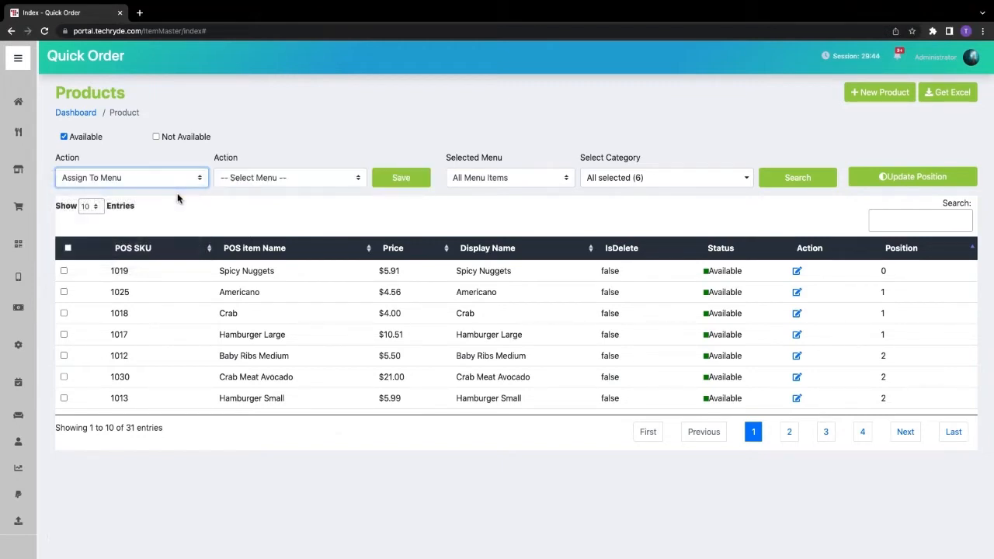
click(274, 184)
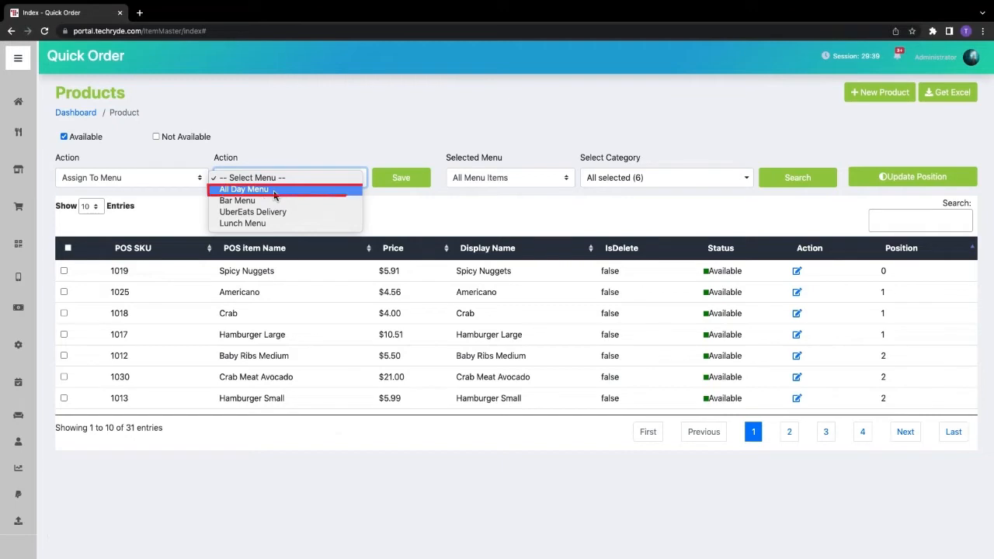
click(273, 190)
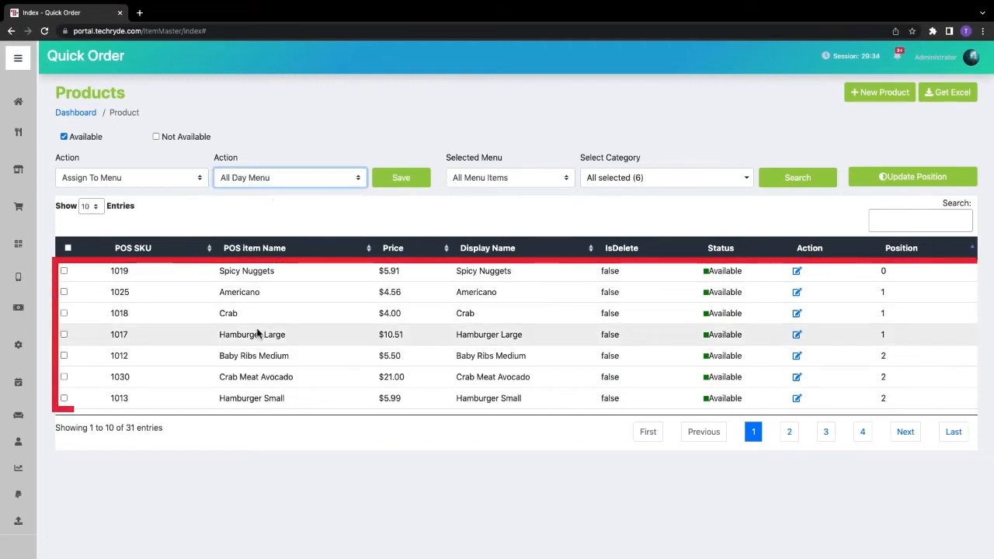
click(63, 314)
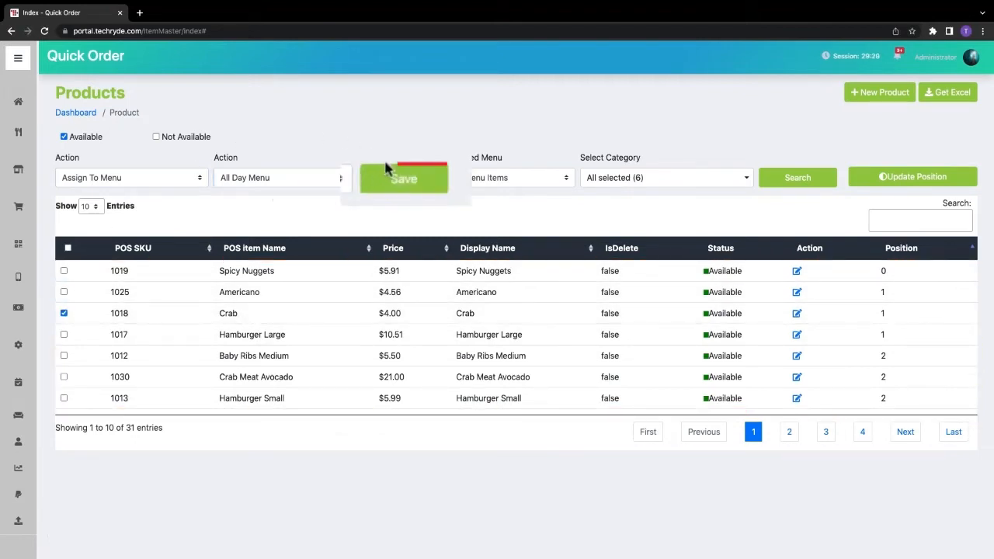
click(396, 180)
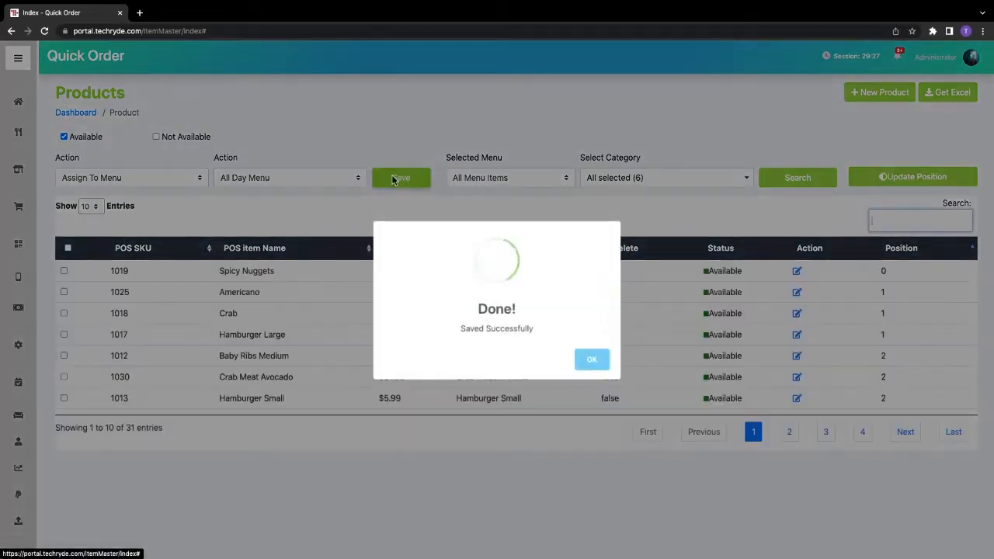
click(592, 361)
Assign the Crab product to the Popular Items category and save the assignment
click(128, 178)
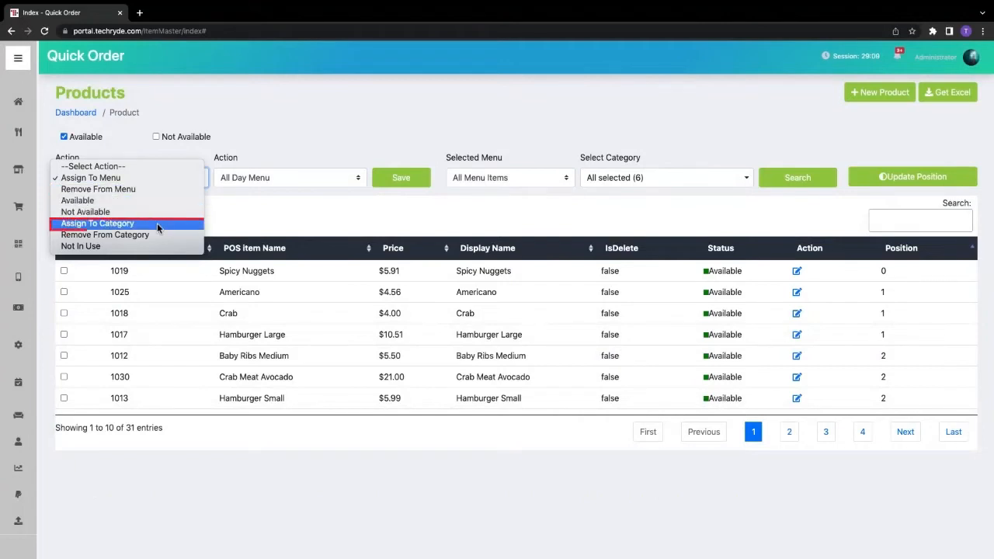
click(92, 224)
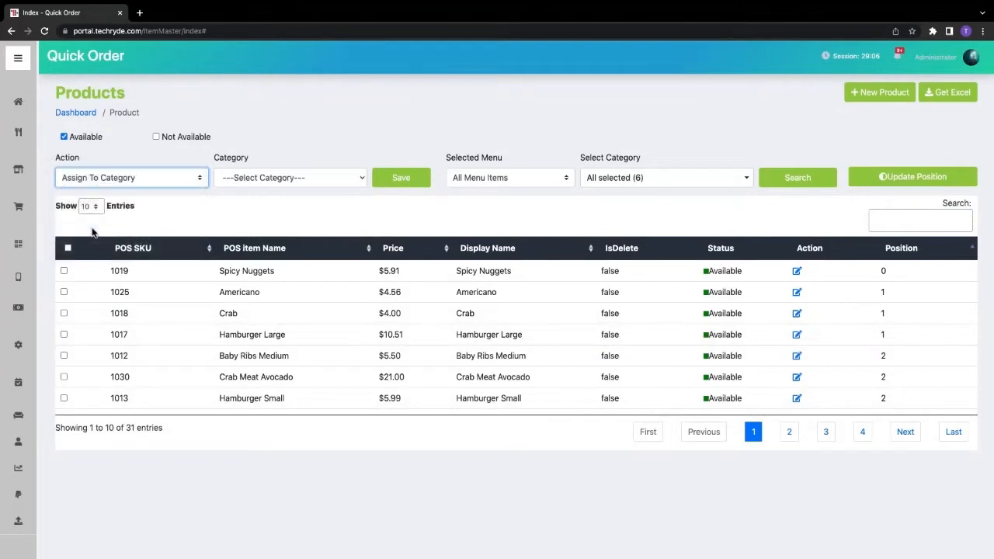
click(273, 178)
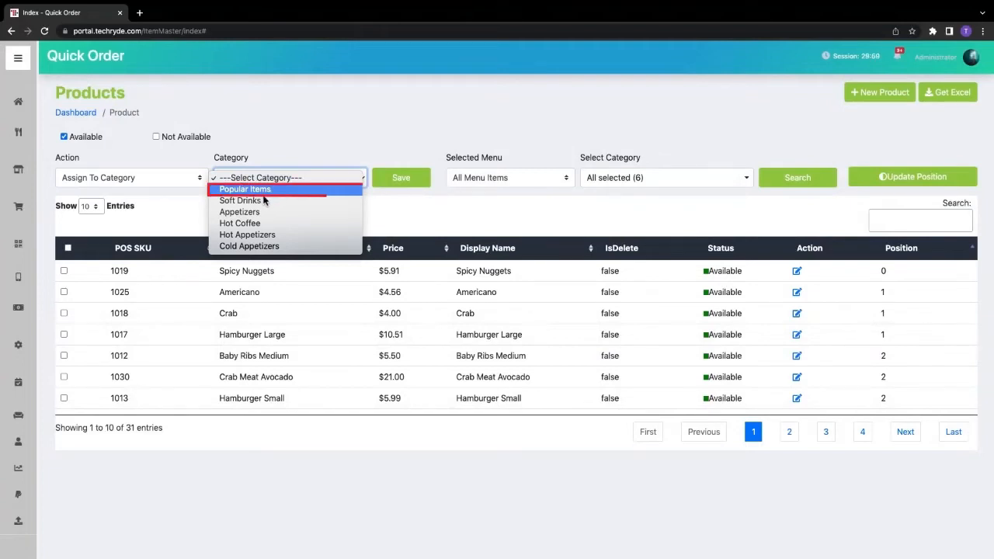
click(261, 191)
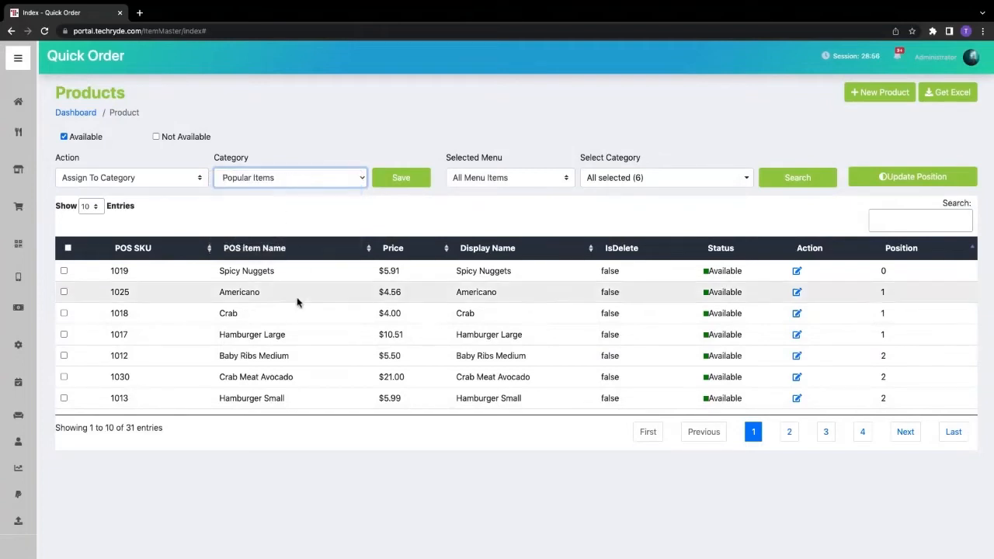
click(64, 314)
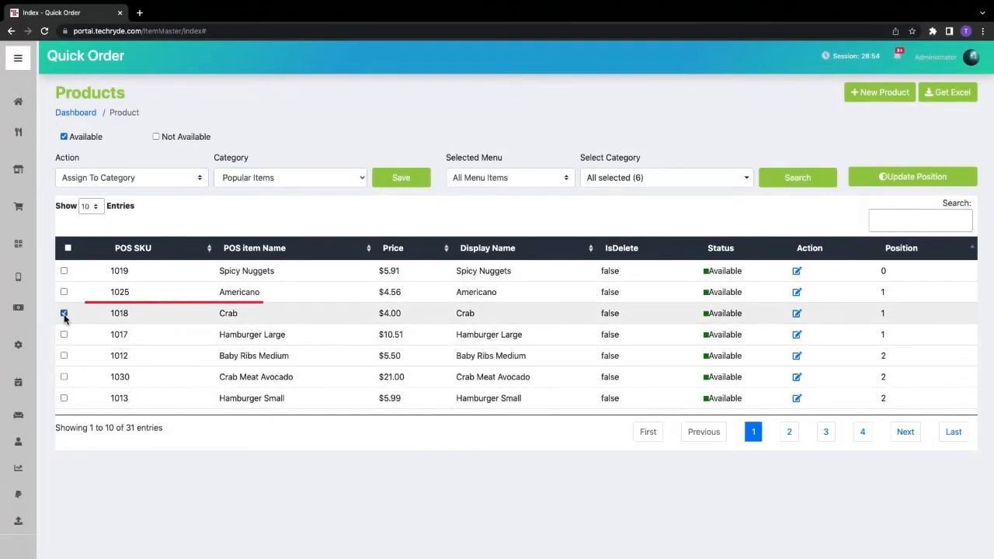
click(402, 178)
click(584, 362)
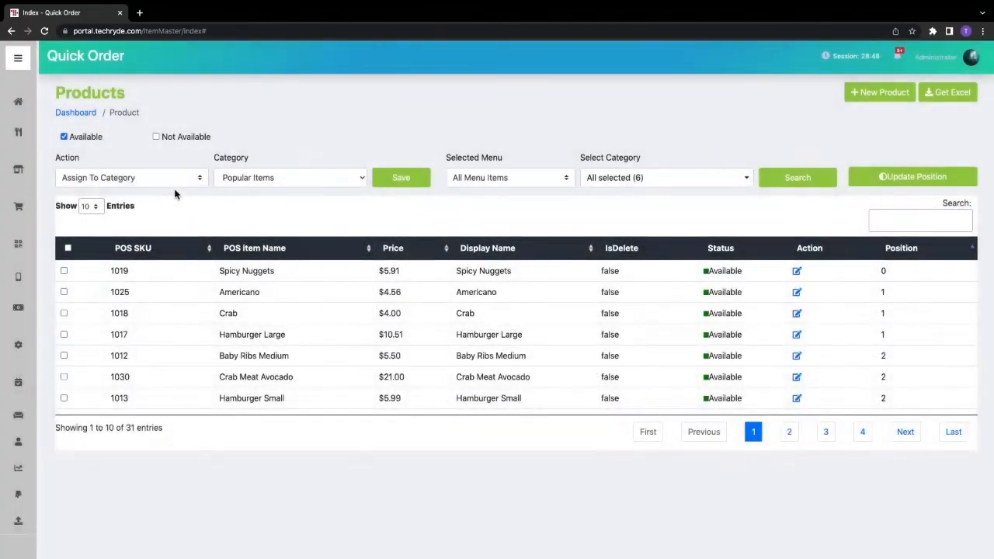
Remove the Crab product from the Popular Items category
click(177, 183)
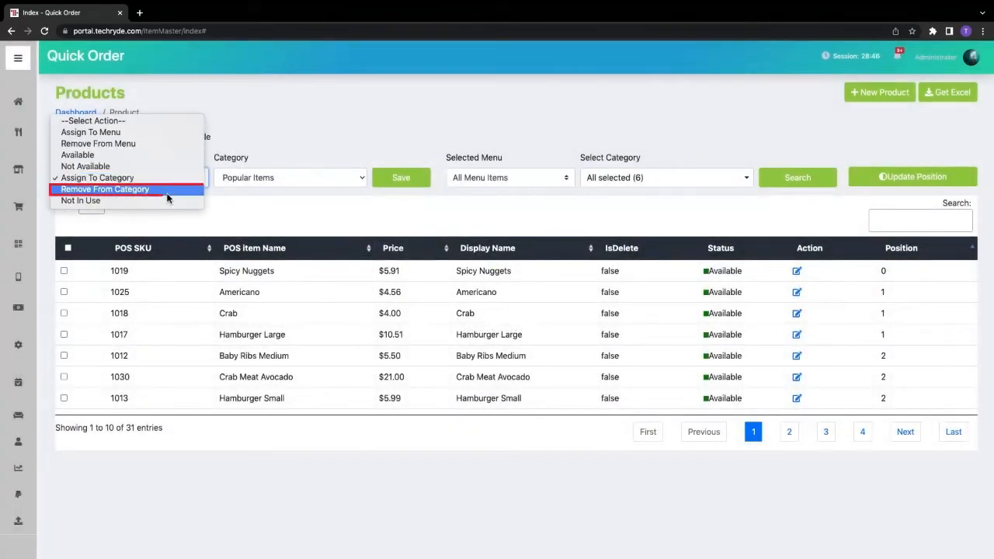
click(166, 190)
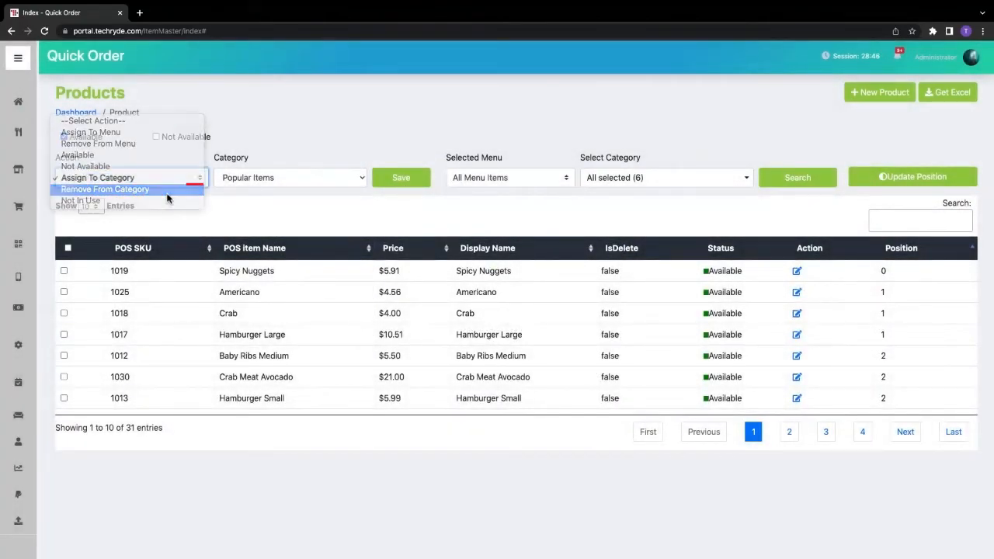
click(315, 178)
click(315, 178)
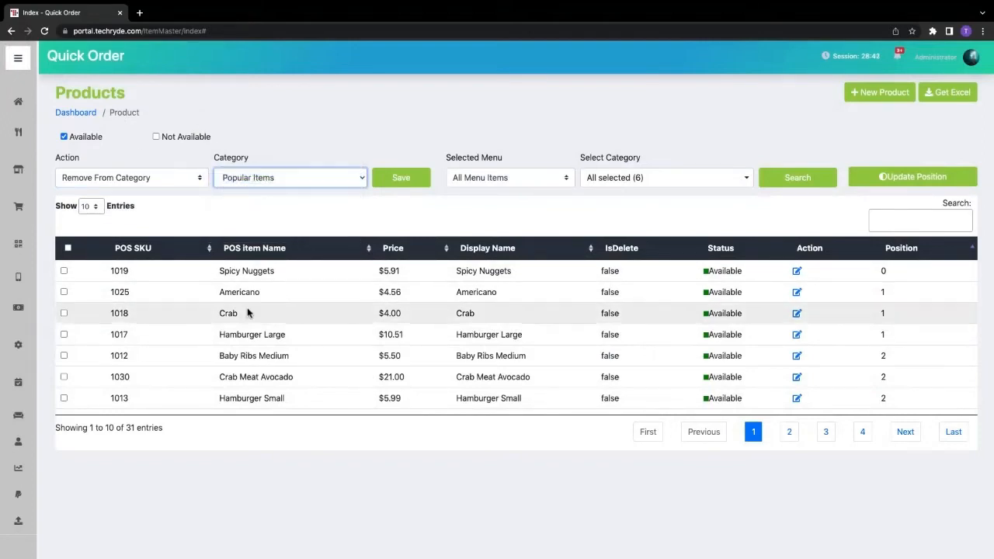
click(64, 313)
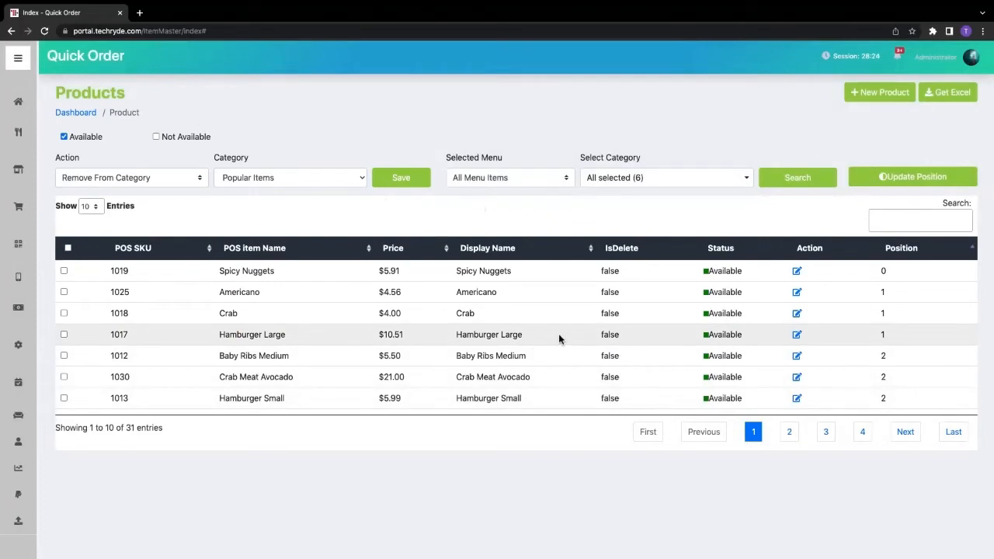
Edit the Spicy Nuggets product's availability, setting both the from date and the to date to 09/04/2022
click(798, 274)
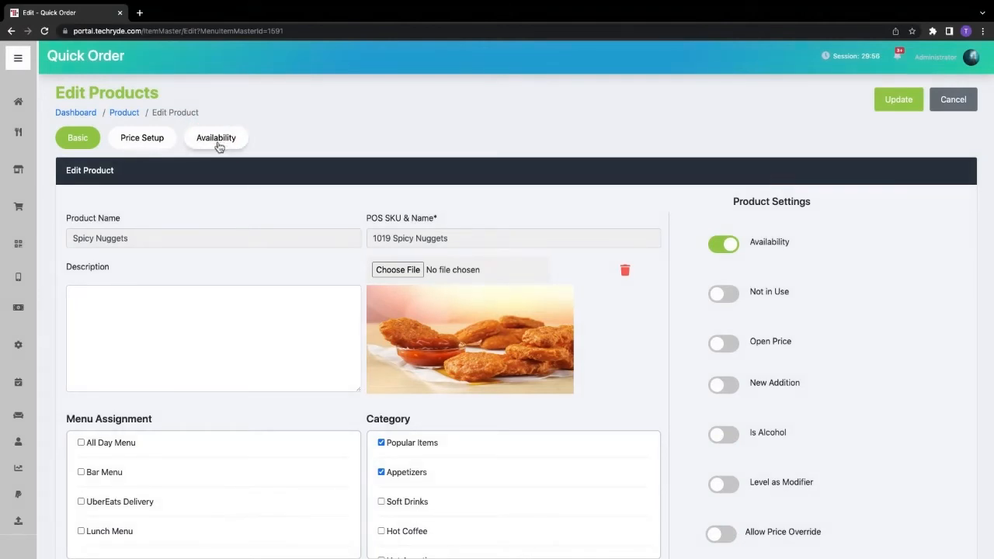
click(217, 141)
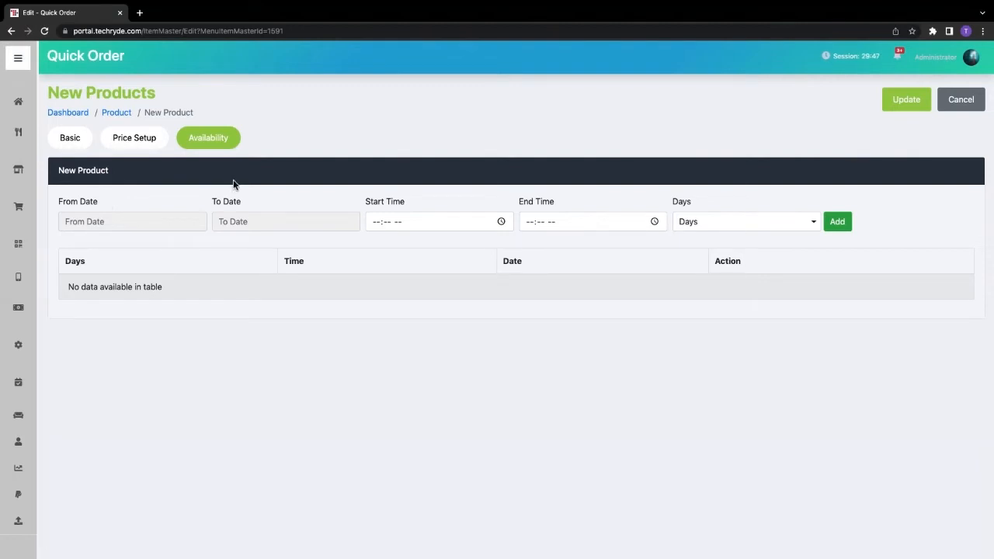
click(178, 227)
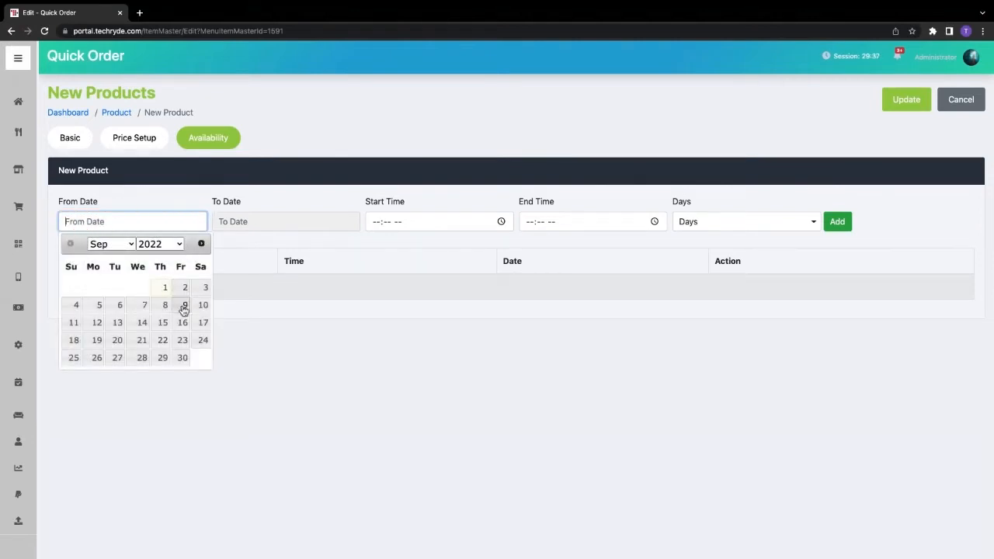
click(77, 306)
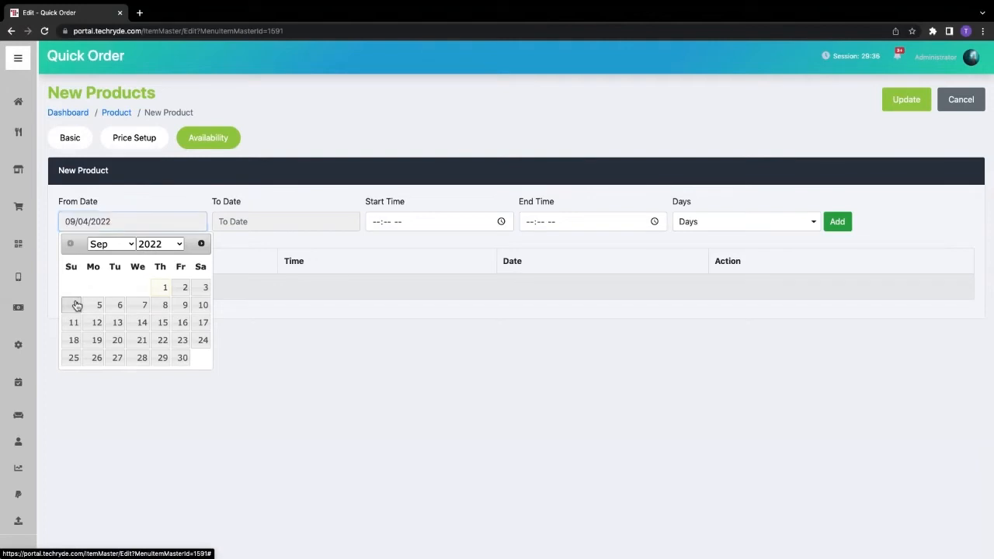
click(268, 222)
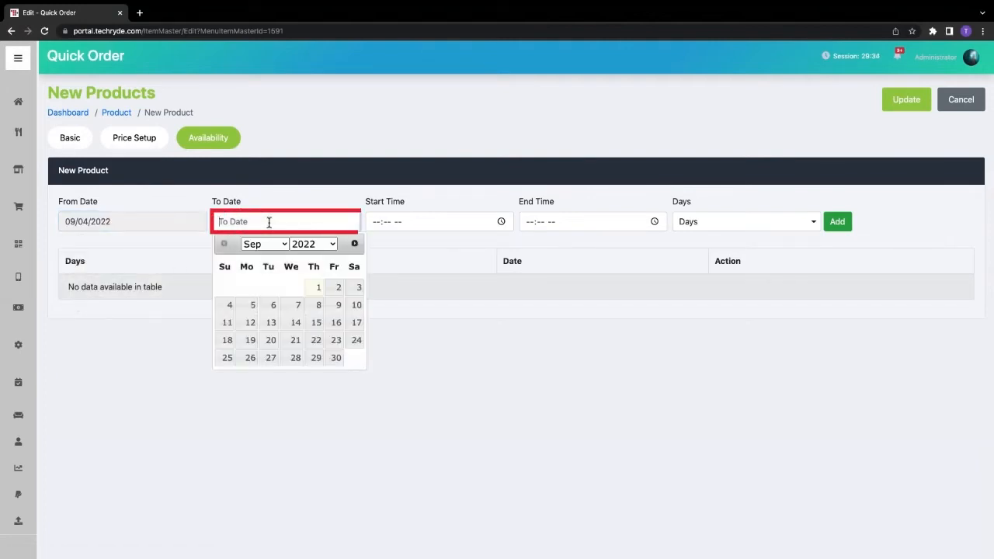
click(230, 308)
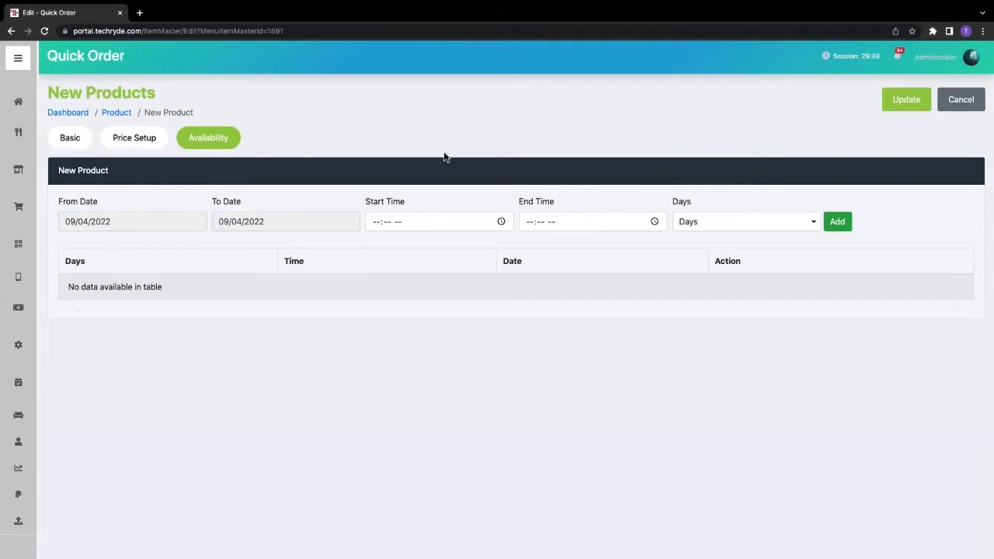
Set the availability start time to 03:00 PM, the end time to 04:00 PM, and the day to Sunday
click(433, 224)
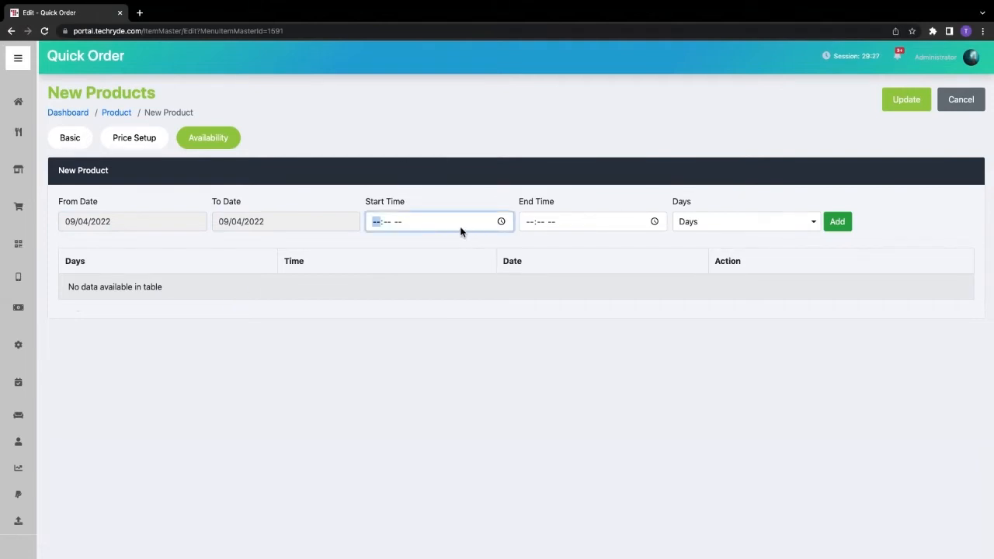
text(0300)
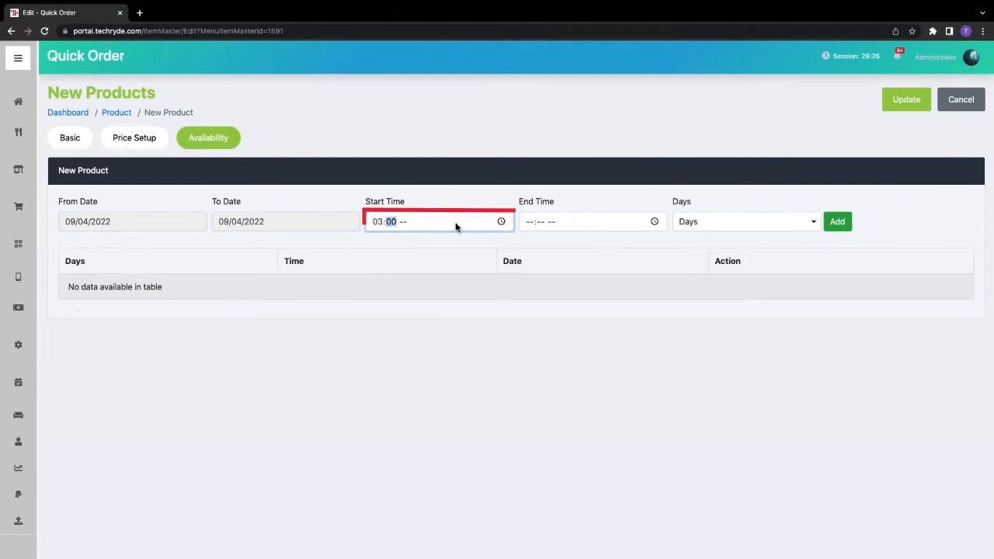
click(529, 225)
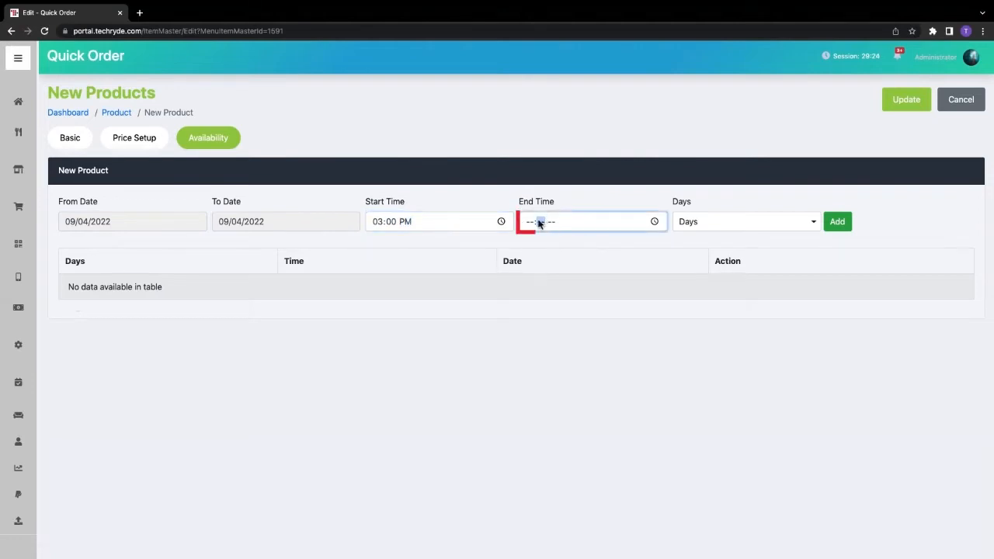
text(0400p)
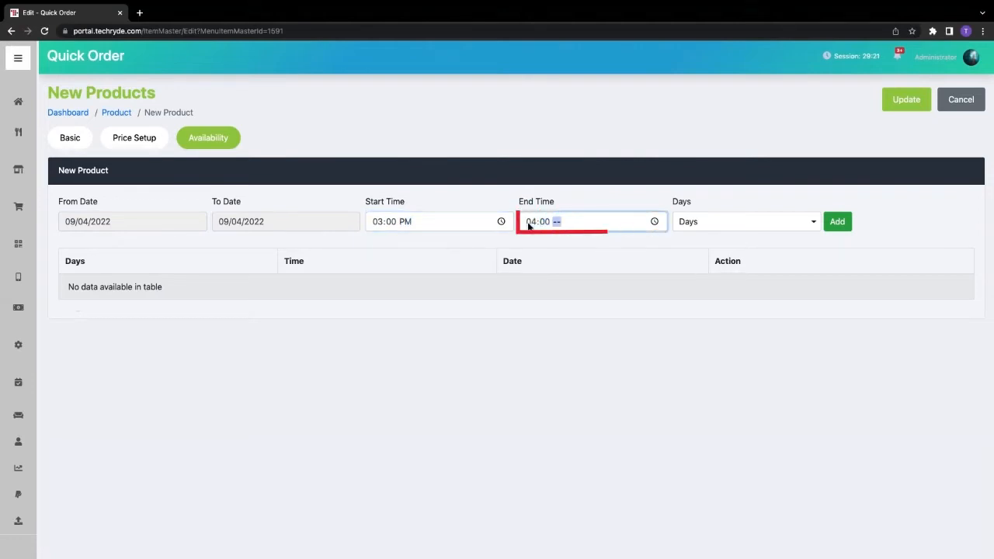
click(737, 223)
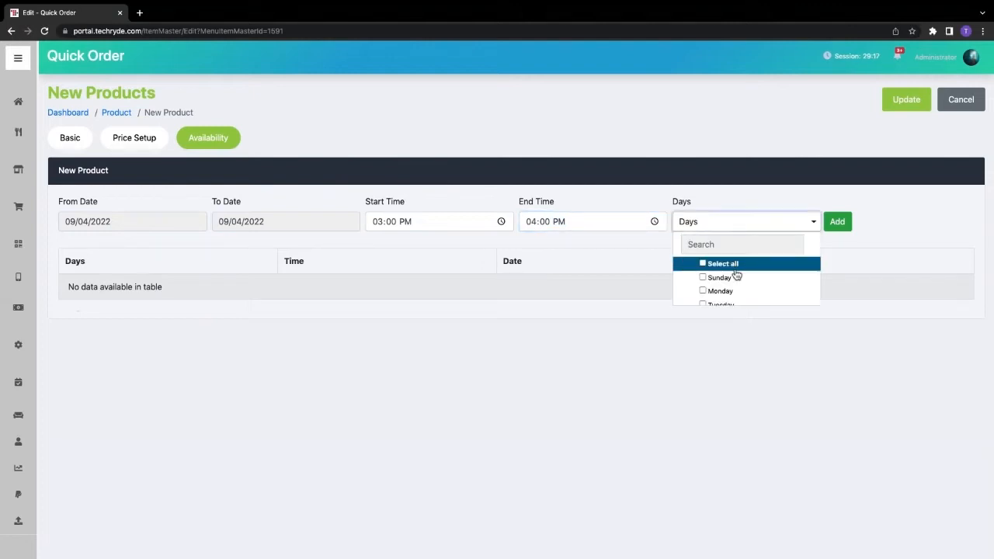
scroll(737, 277, down, 1)
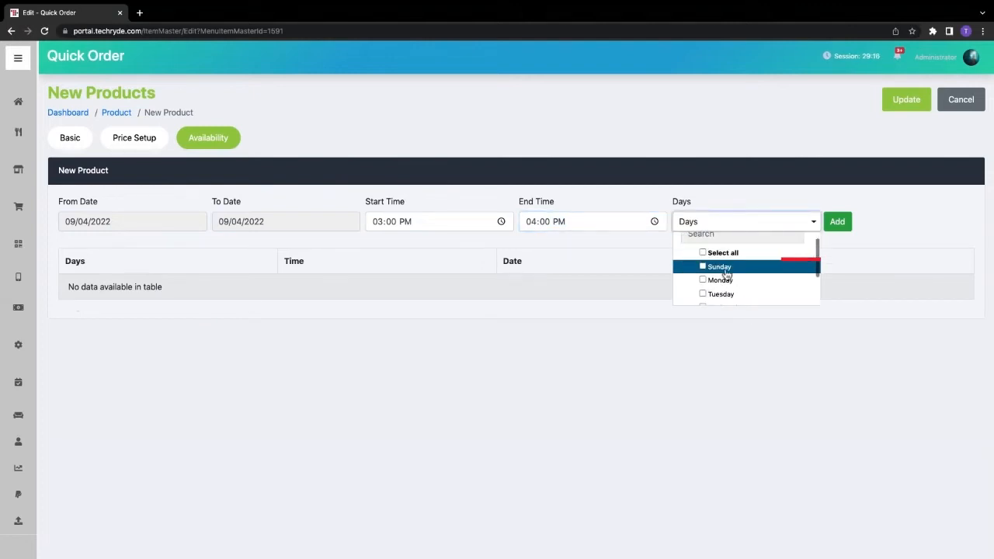
click(704, 267)
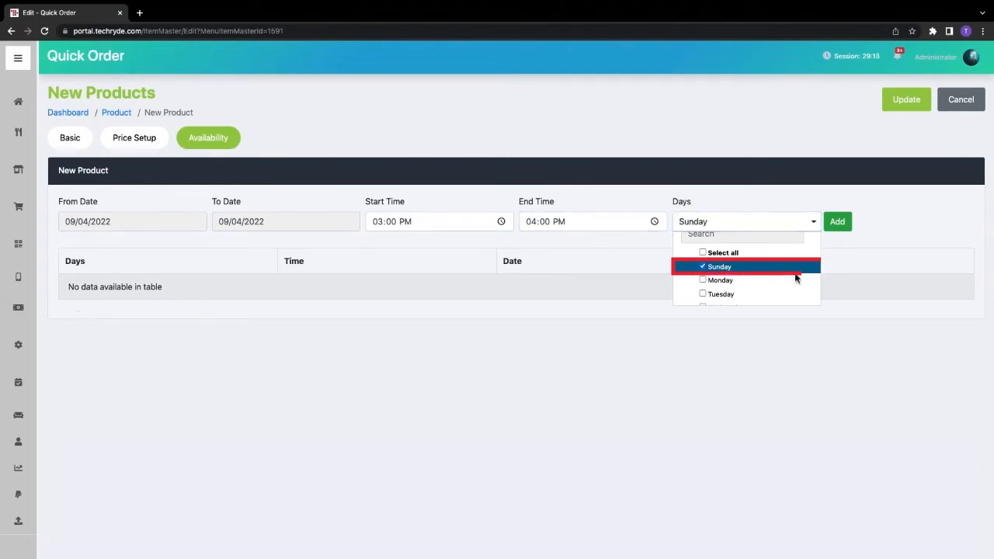
Add the Sunday 3:00 PM to 4:00 PM availability entry to Spicy Nuggets and save the product
click(850, 232)
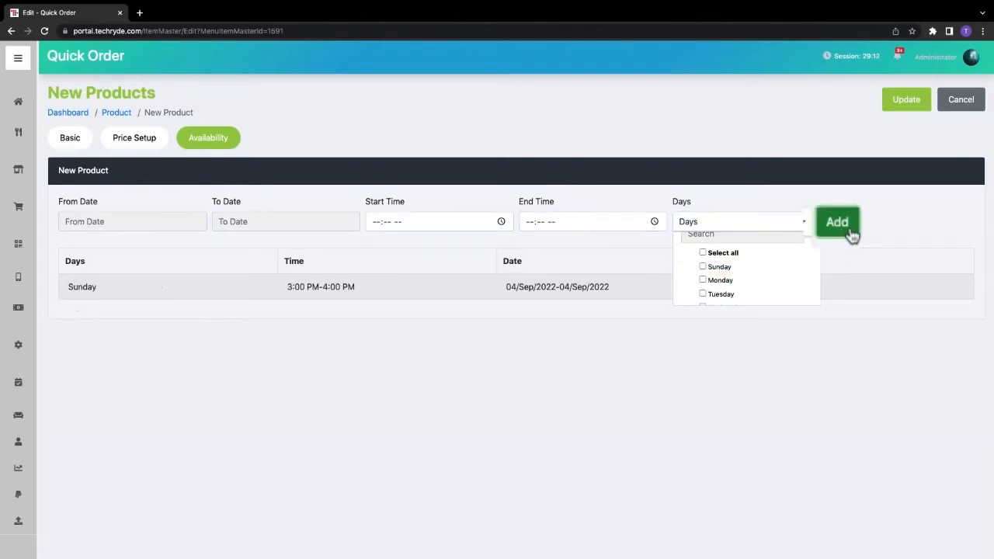
click(525, 388)
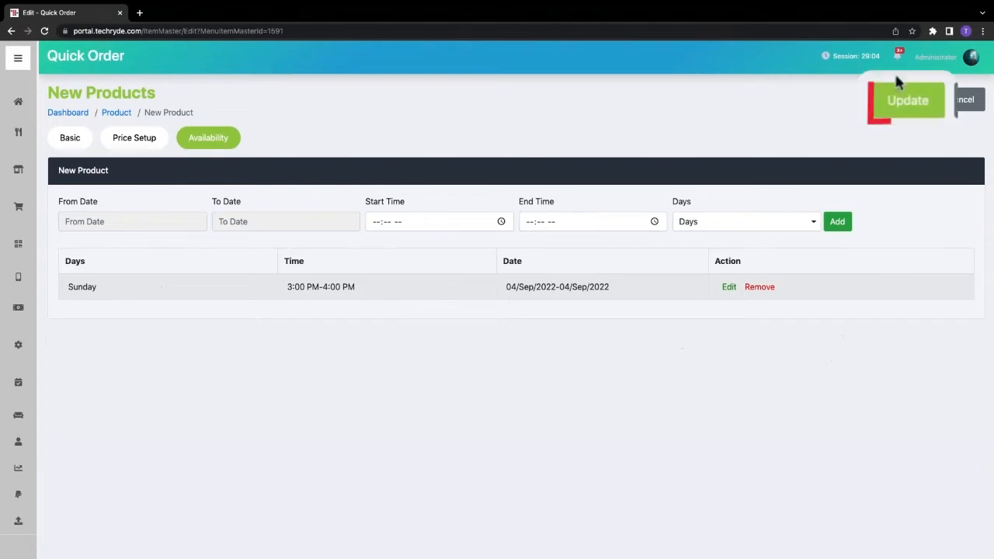
click(902, 101)
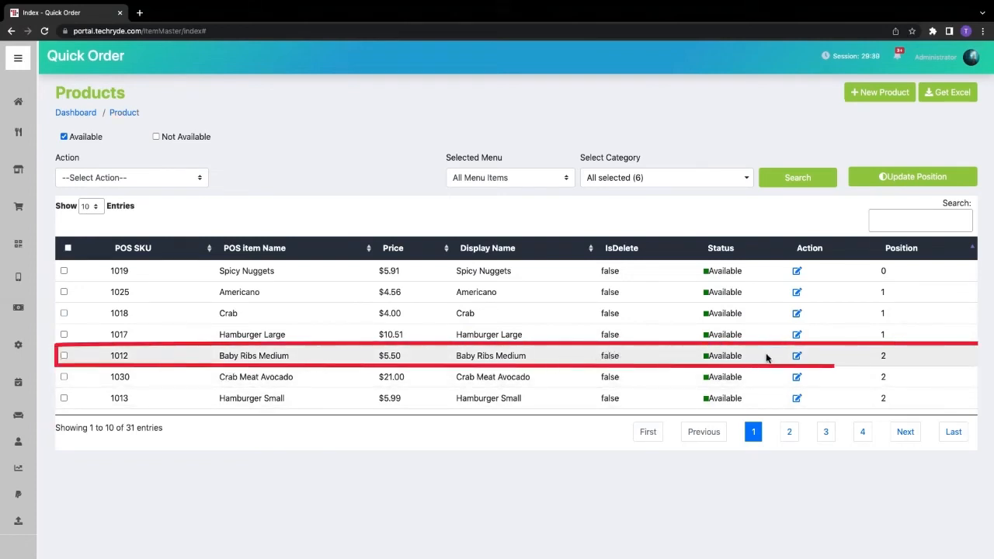
Edit the Baby Ribs Medium product's price setup and choose Meat Temperature as the modifier group to add
click(797, 356)
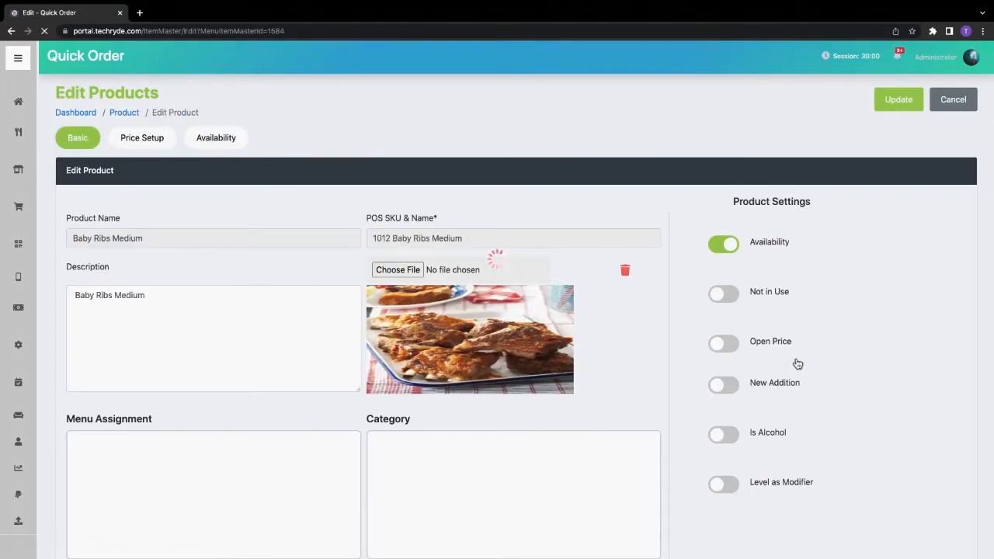
click(144, 143)
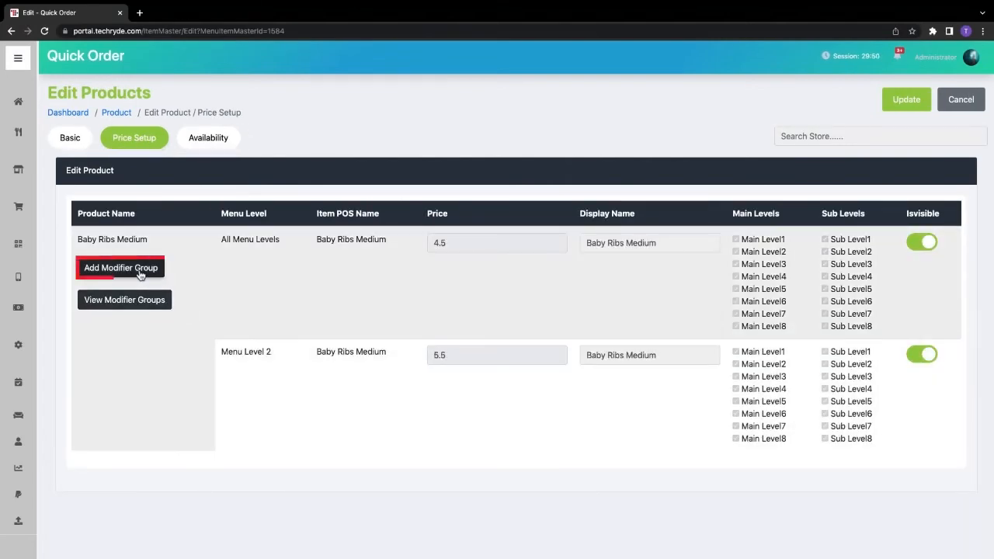
click(140, 270)
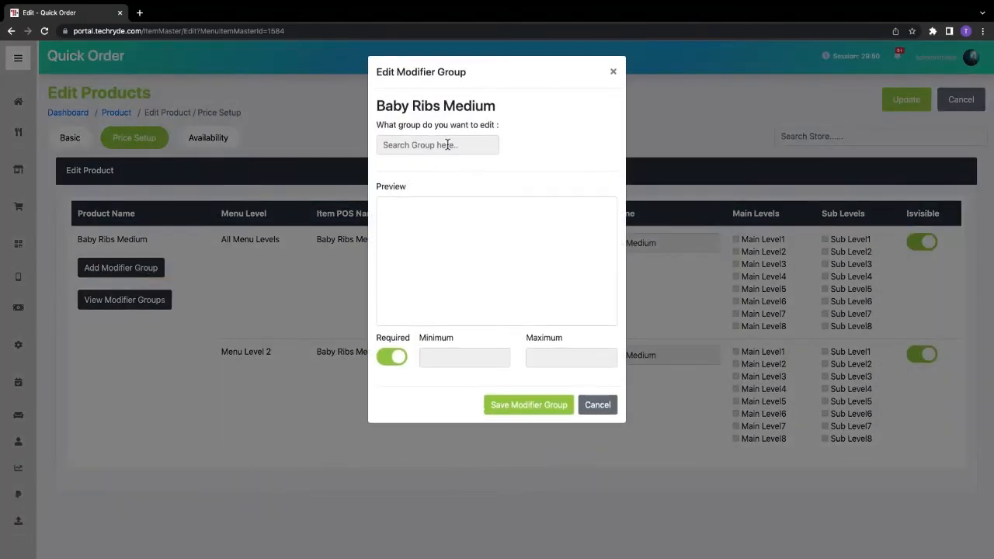
click(447, 145)
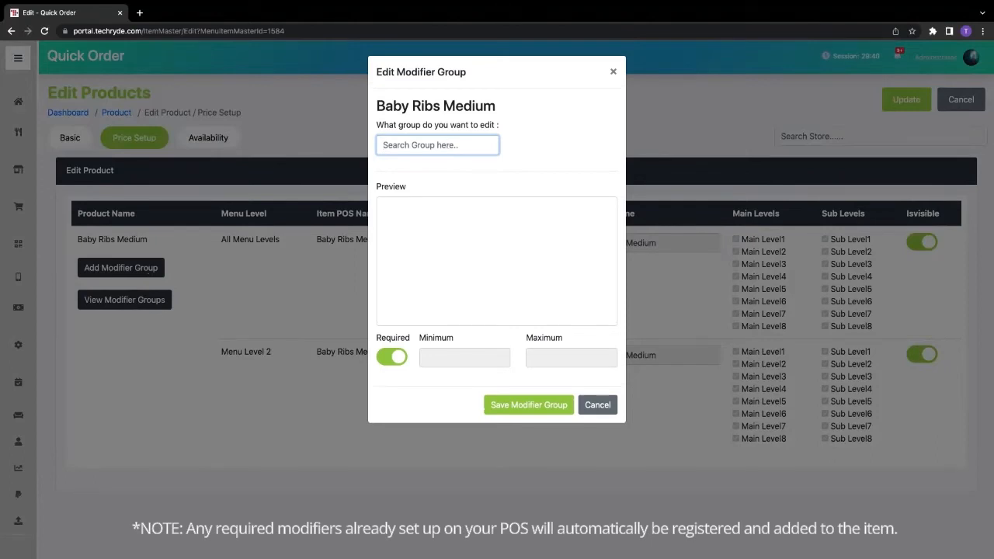
text(me)
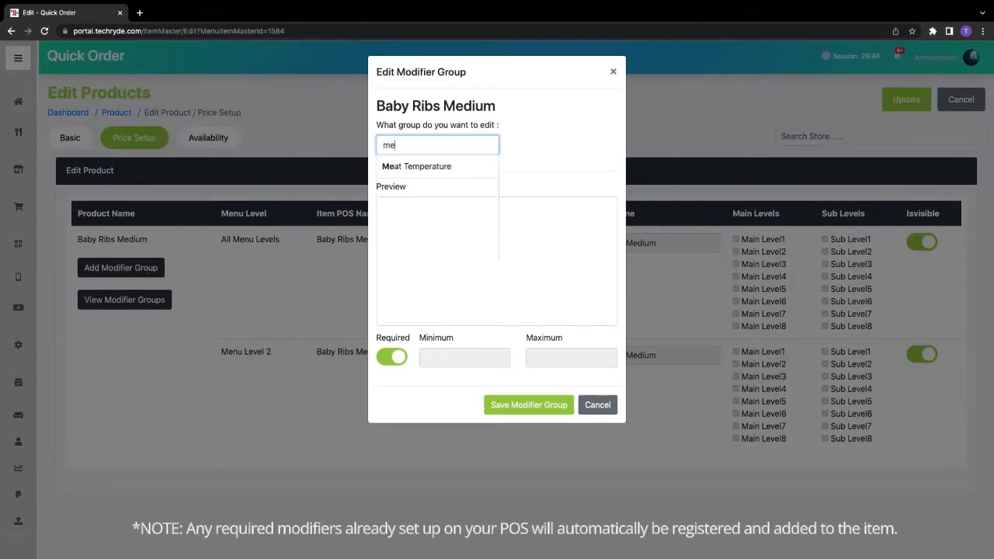
click(453, 166)
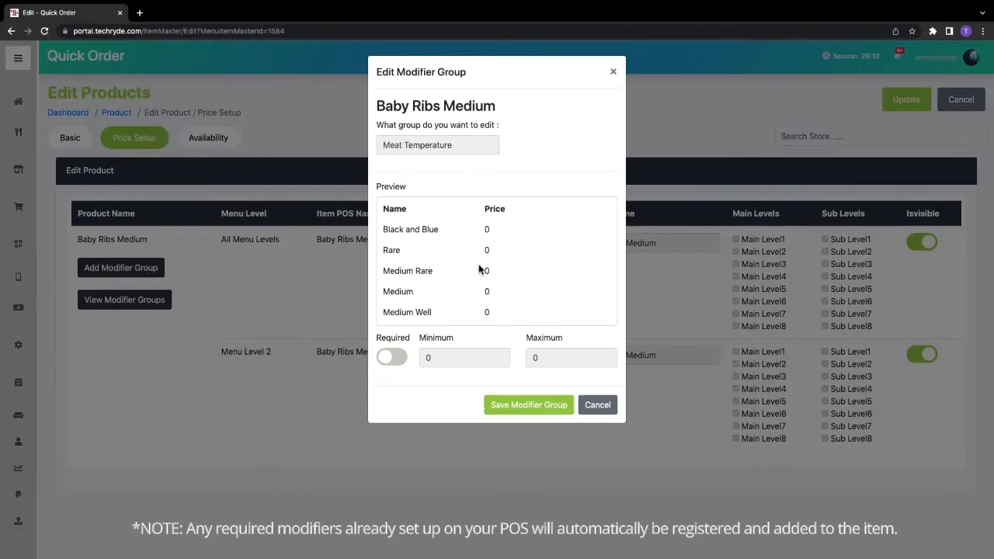
scroll(482, 268, down, 1)
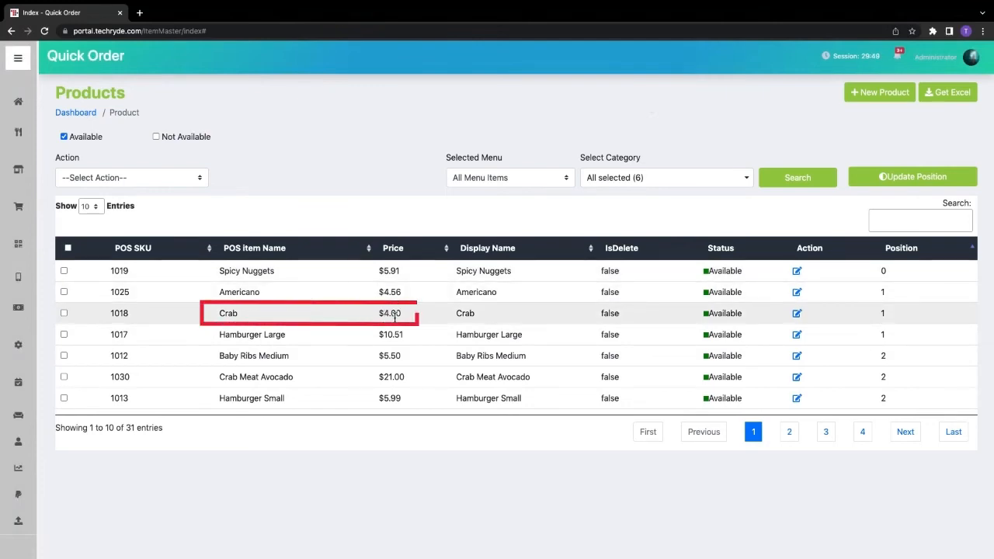
Edit the Crab product, check its price setup, and enable Allow Price Override in its basic product settings
click(795, 314)
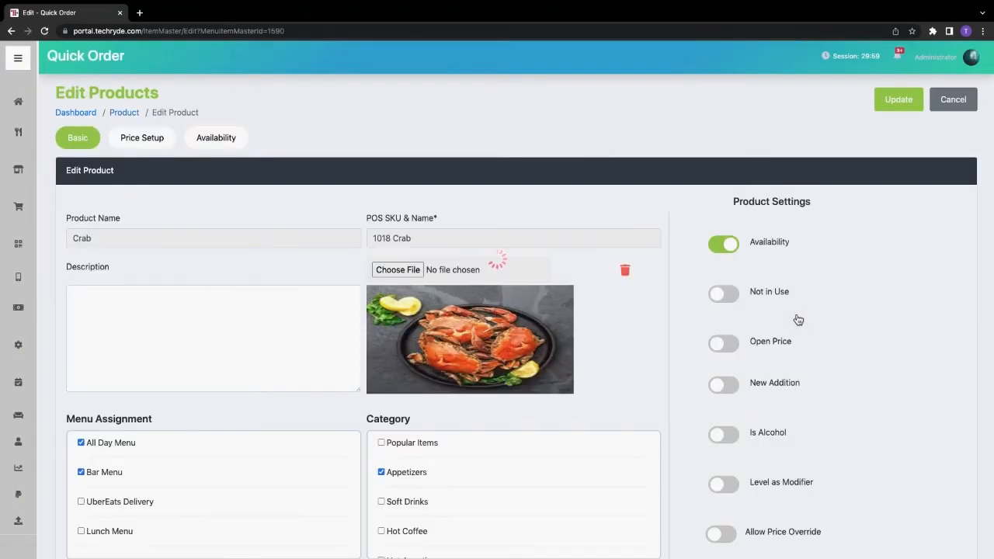
scroll(798, 319, down, 1)
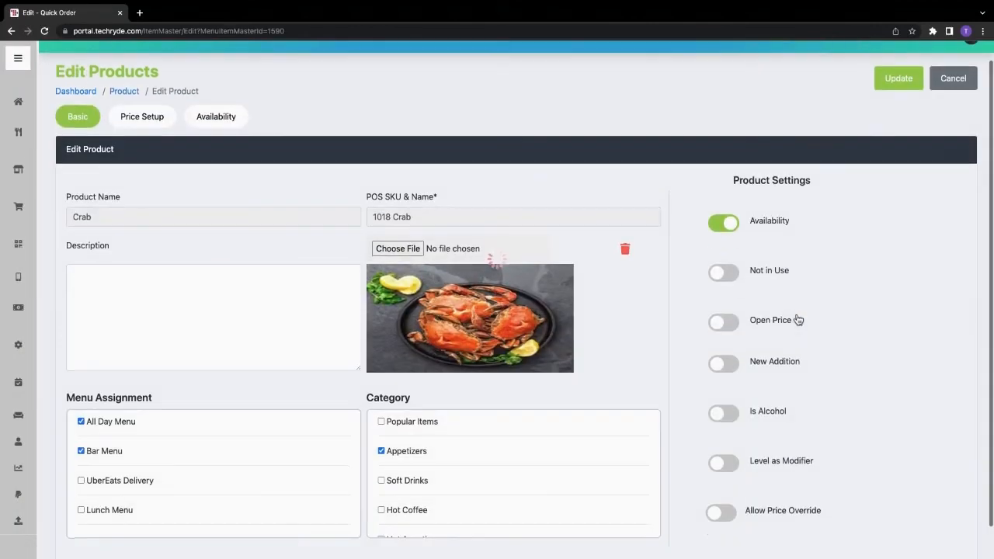
click(144, 125)
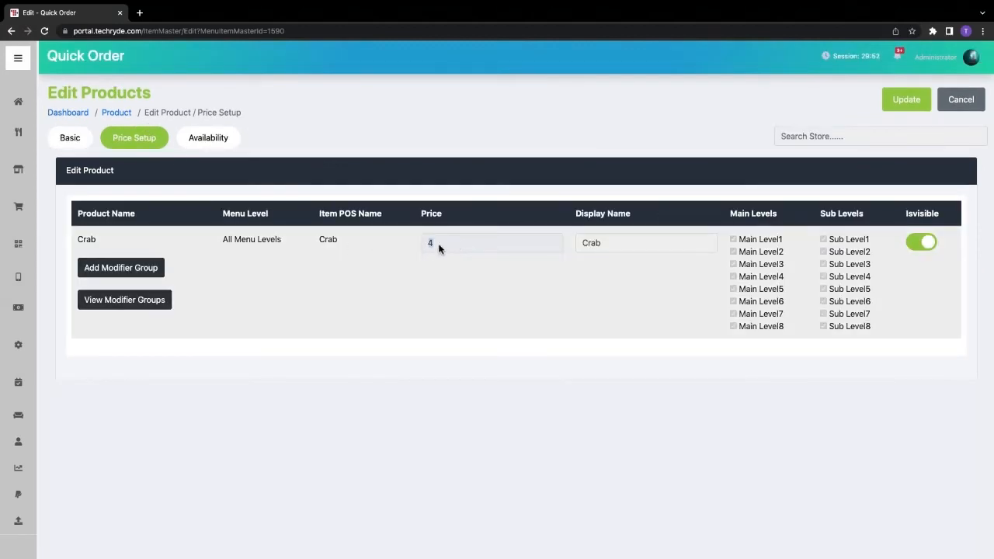
click(70, 140)
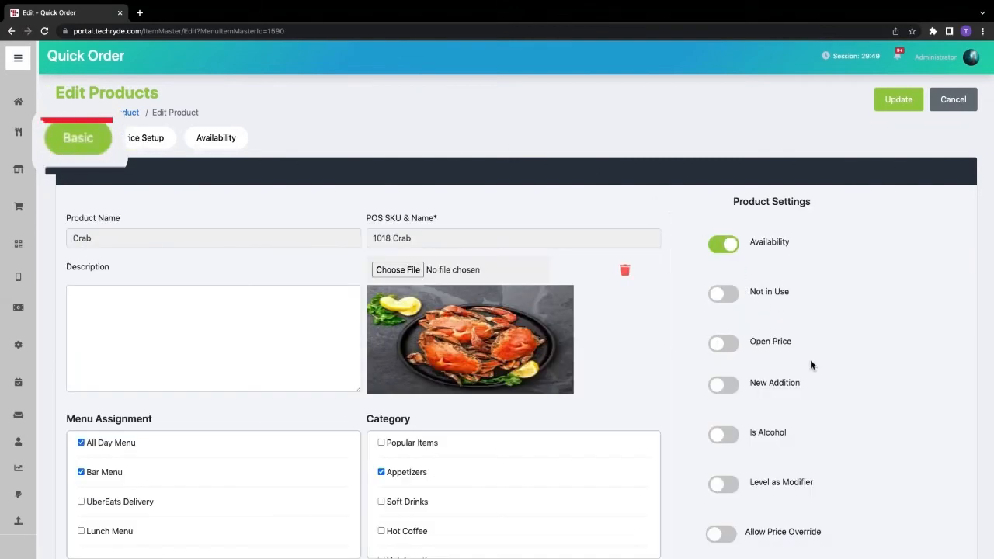
scroll(810, 359, down, 1)
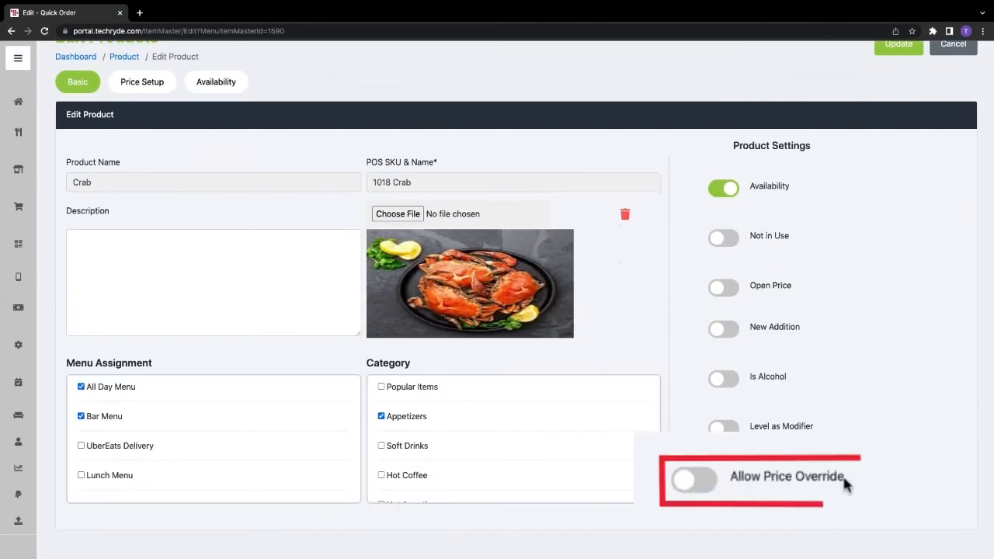
click(729, 485)
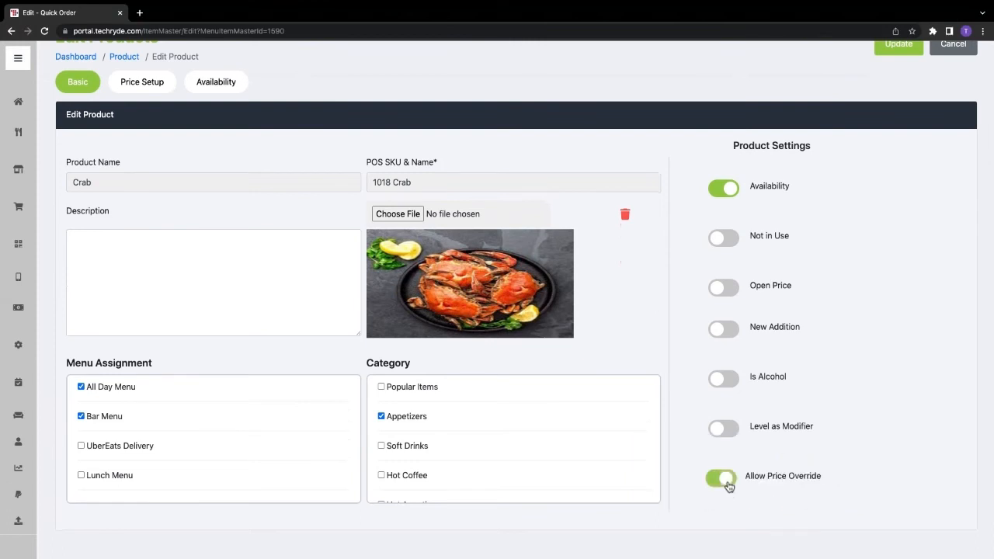
Set the Crab product's price to 15 for all menu levels and save it
scroll(563, 297, up, 1)
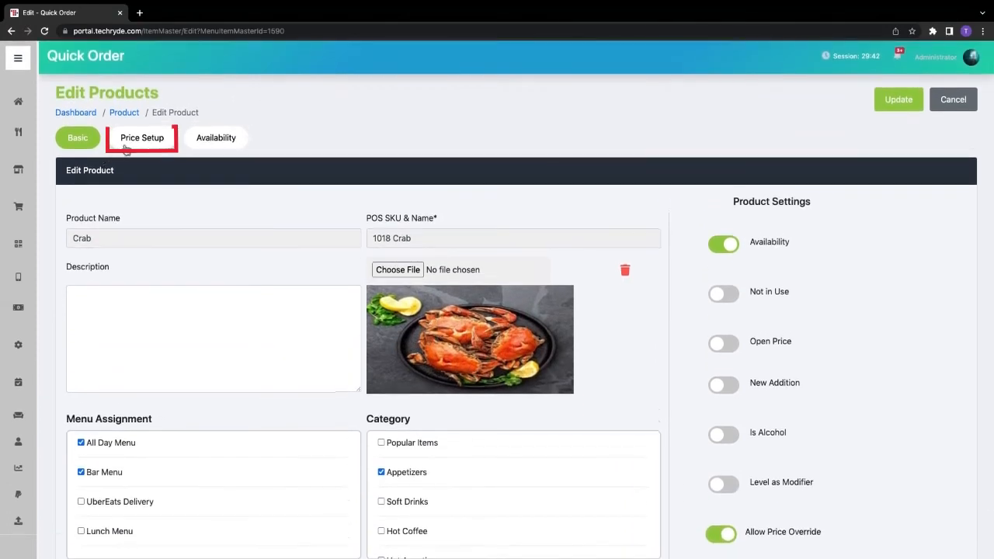
click(127, 146)
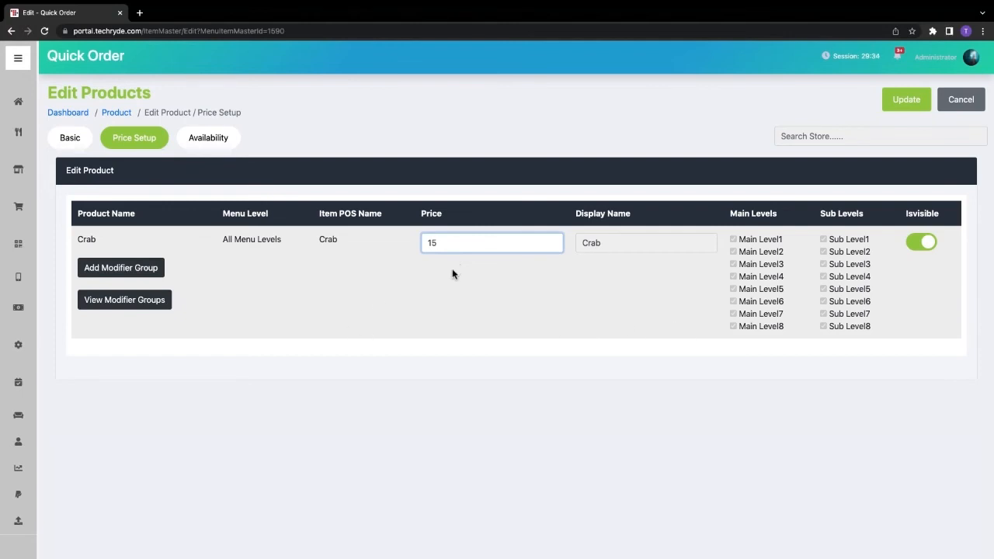
click(906, 101)
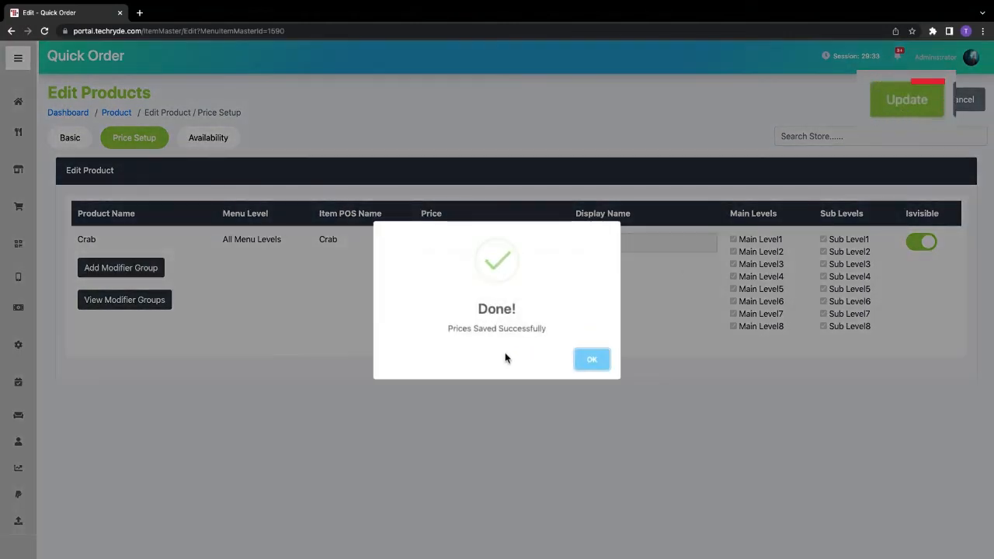
click(595, 359)
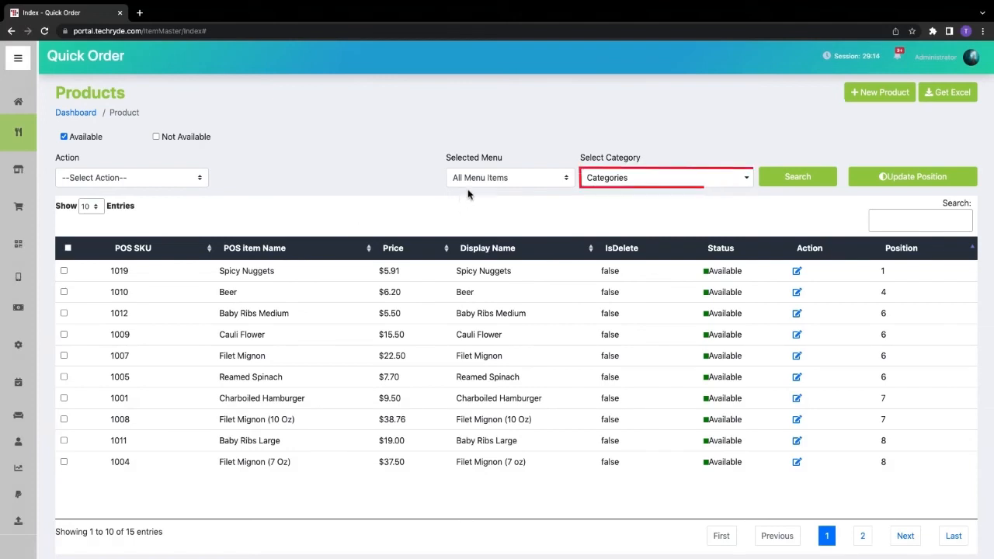
Filter the products to the Hot Coffee category, move Double Espresso above Cappuccino, and save the new positions
click(654, 178)
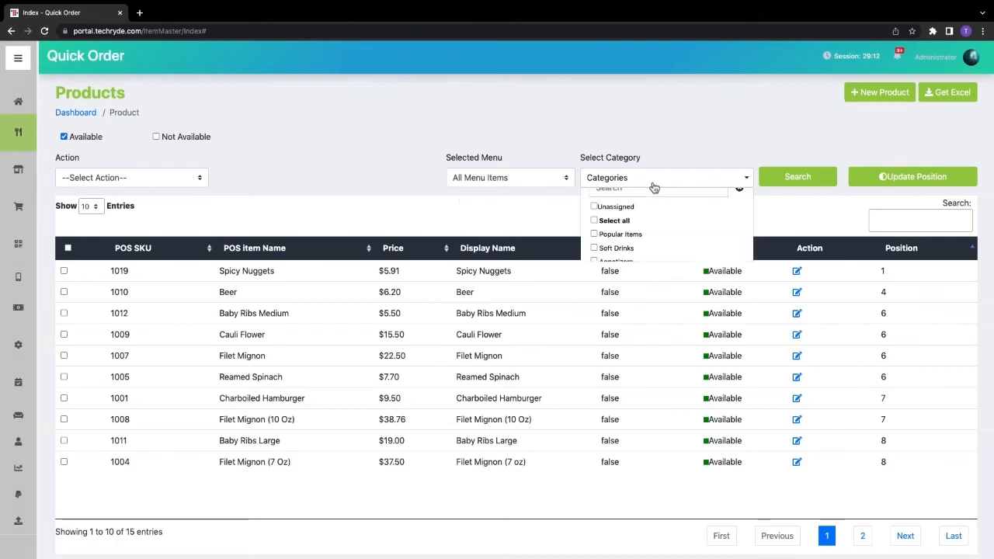
scroll(639, 233, down, 1)
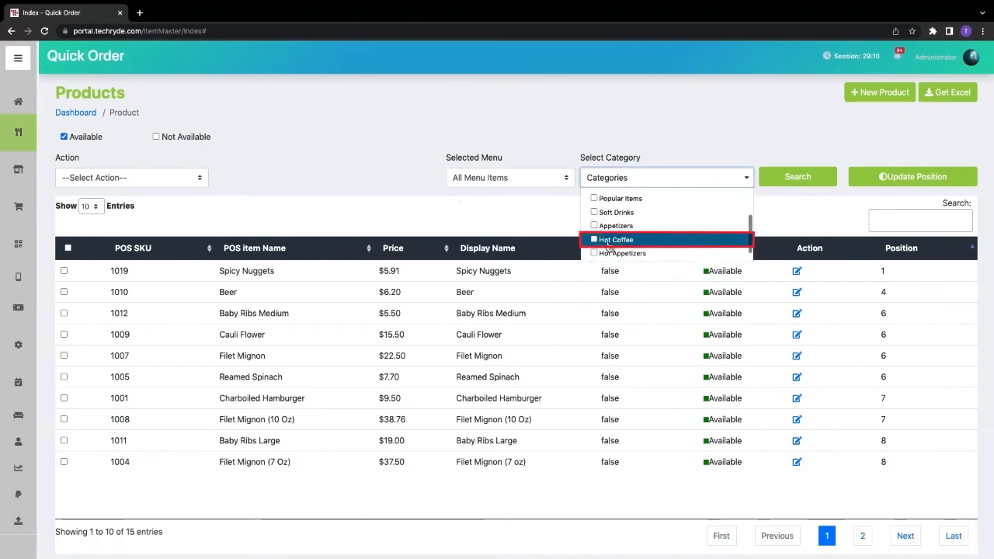
click(633, 239)
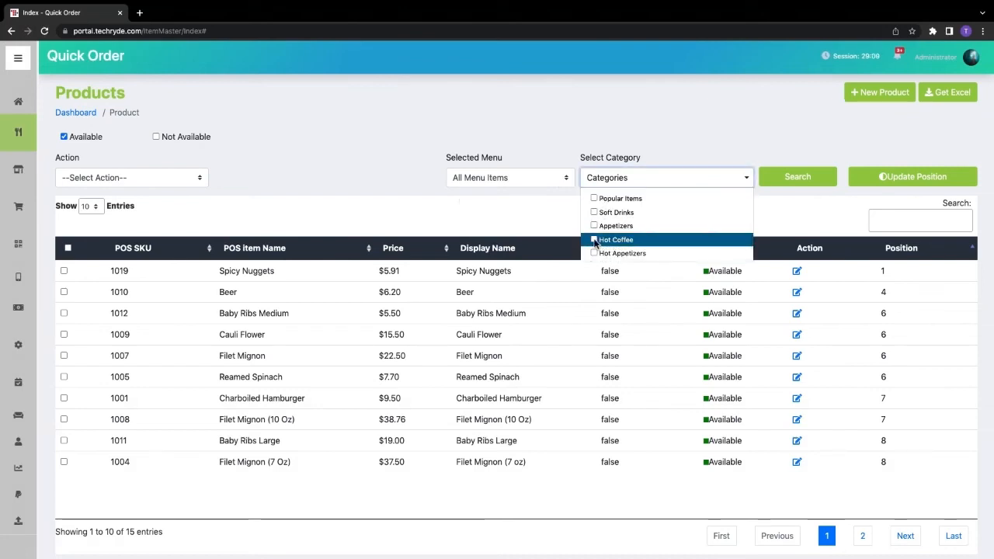
click(800, 178)
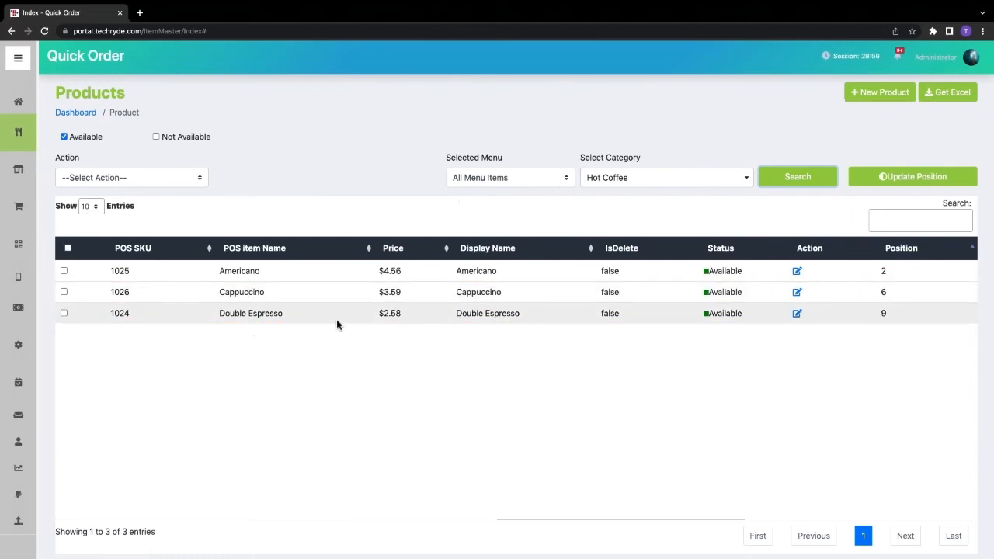
drag(337, 325, 349, 301)
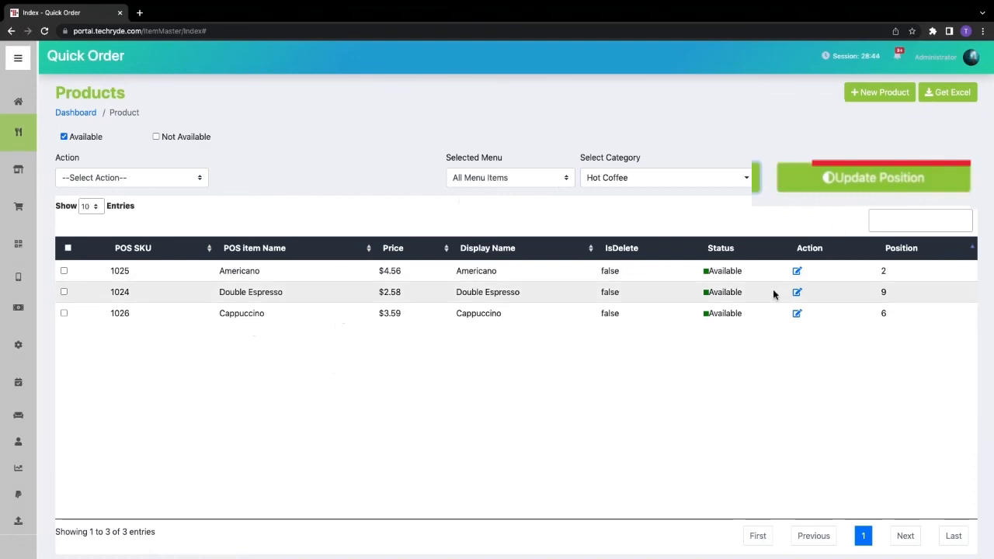
click(914, 184)
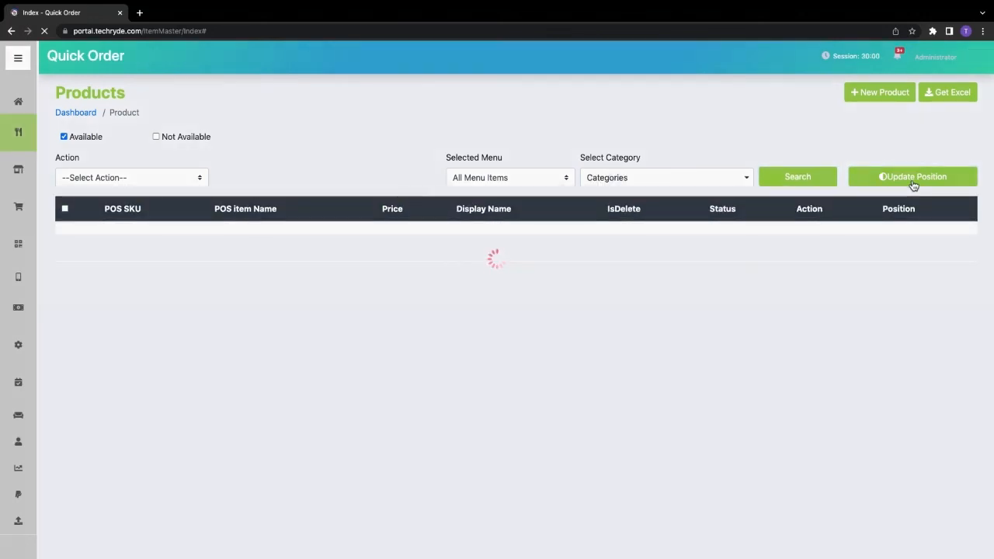